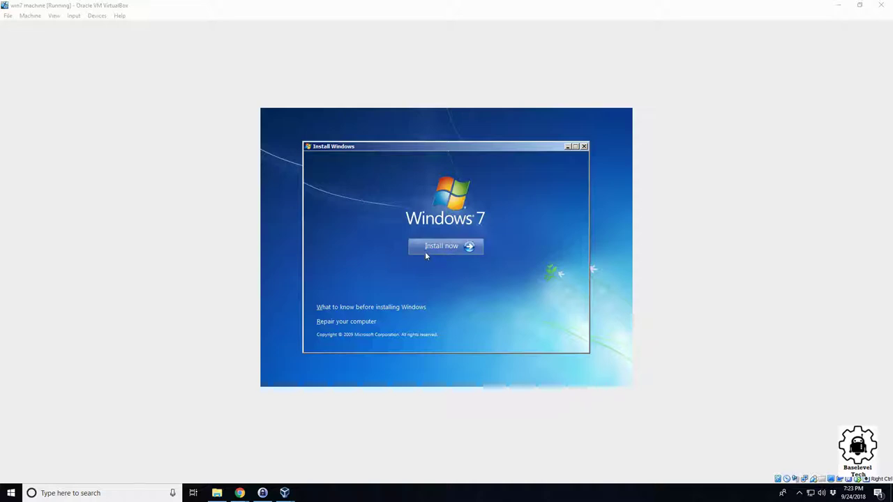
Step: Start the Windows 7 installation with Install now in the win7 machine VM
click(465, 246)
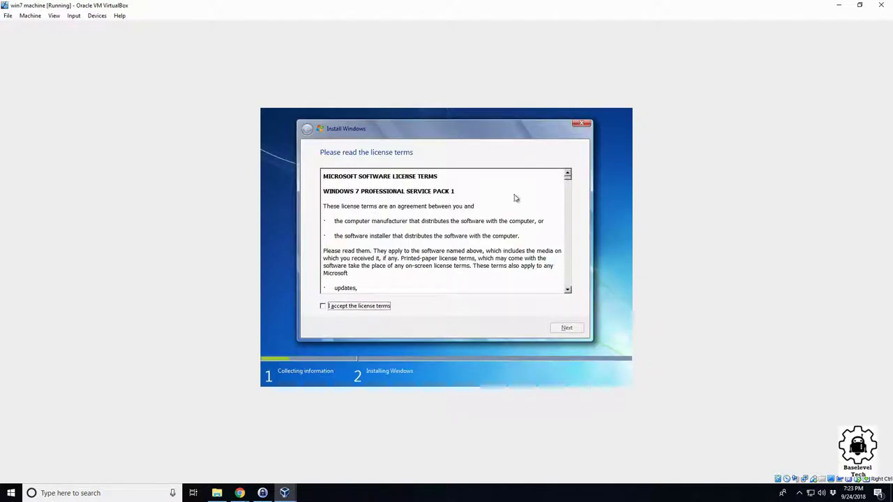
Step: Scroll through the Windows 7 license, accept the terms, and continue to the installation type
drag(568, 180, 572, 300)
click(383, 311)
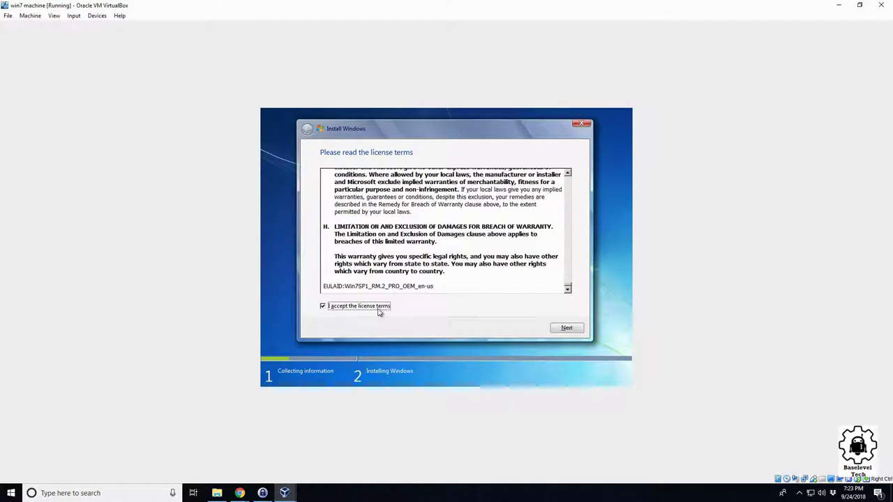
click(564, 327)
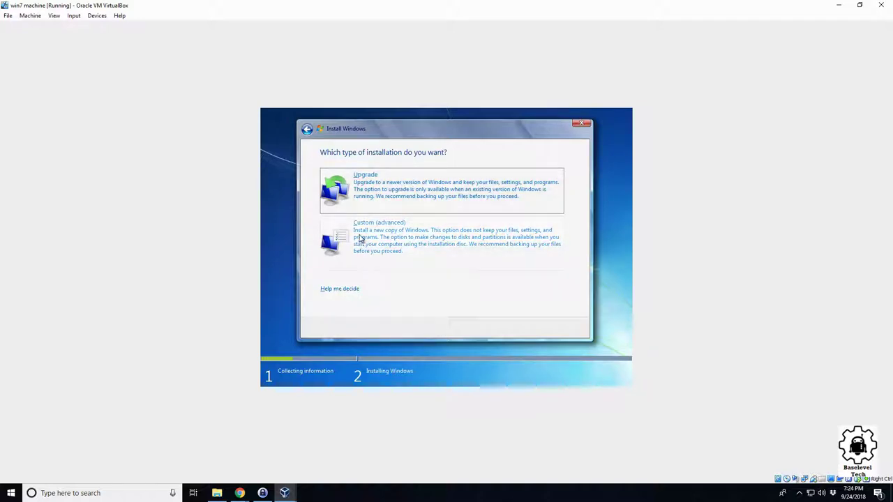
Step: Choose a Custom (advanced) install onto Disk 0's 32.0 GB unallocated space
click(401, 239)
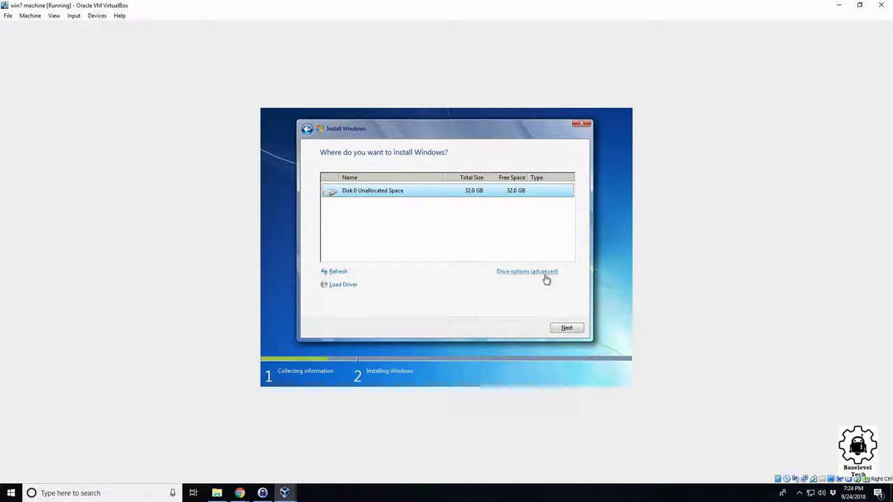
click(565, 327)
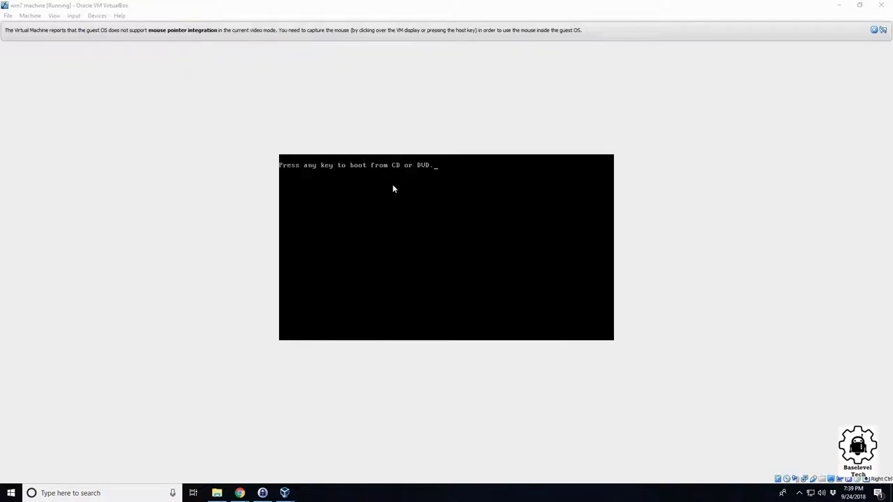
Step: Let the VM reboot through setup, capturing the mouse into the VM display at the boot prompt
click(432, 185)
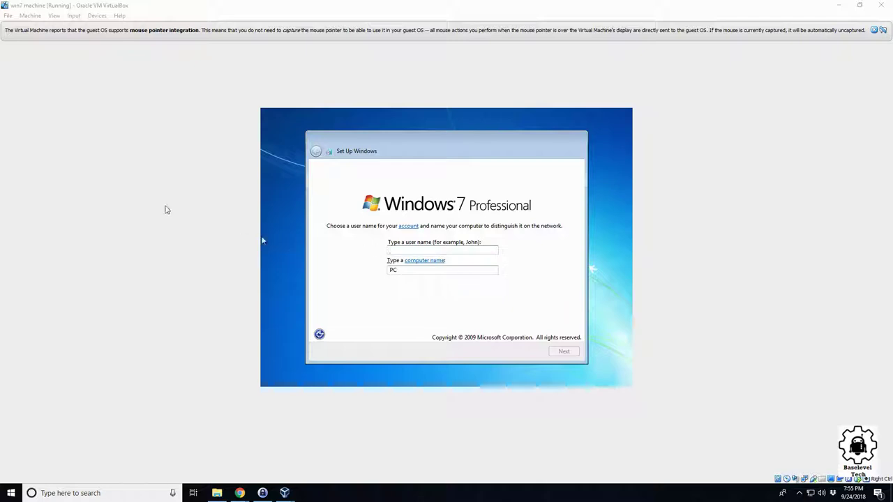
Step: Enter the new Windows account's user name, correcting the typing mistakes
click(444, 252)
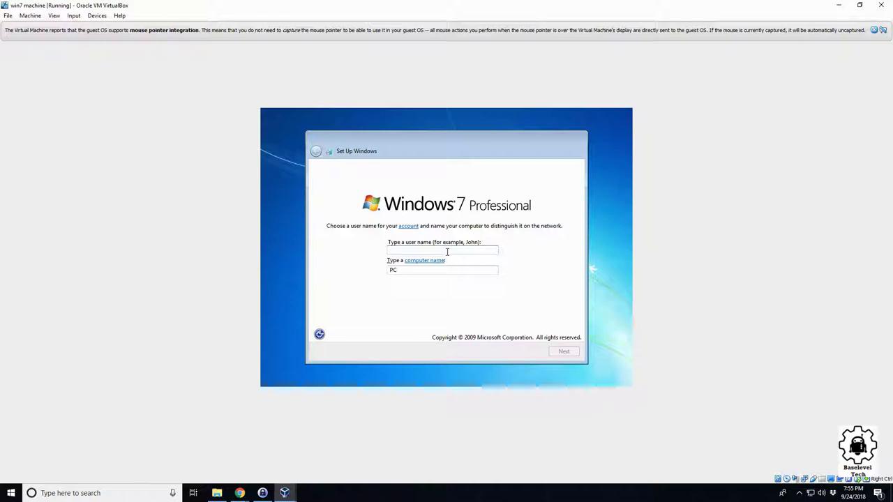
text(win7test)
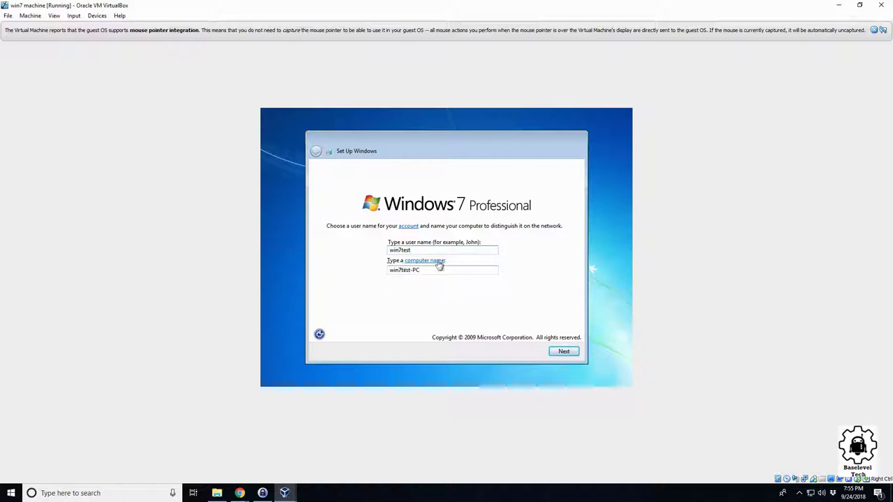
drag(419, 249, 393, 250)
key(BackSpace)
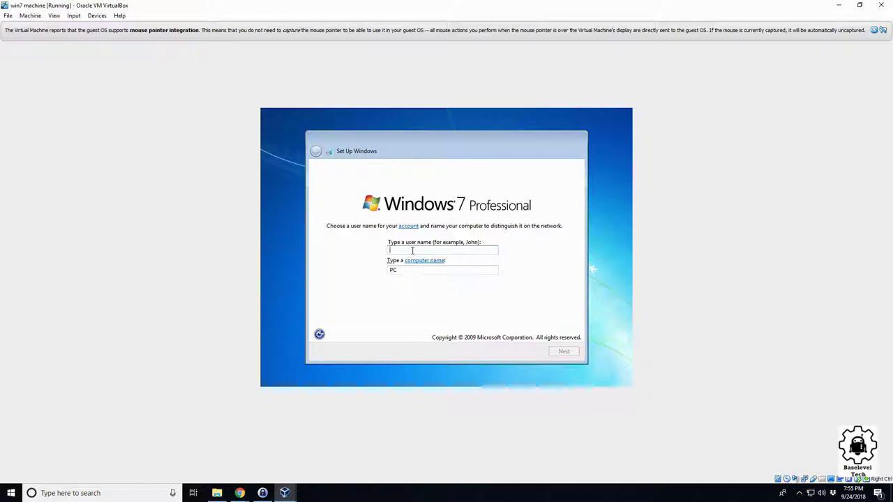
text(Te)
key(BackSpace)
text(test)
Step: Replace the suggested computer name with win7test and continue to the password page
drag(386, 269, 418, 271)
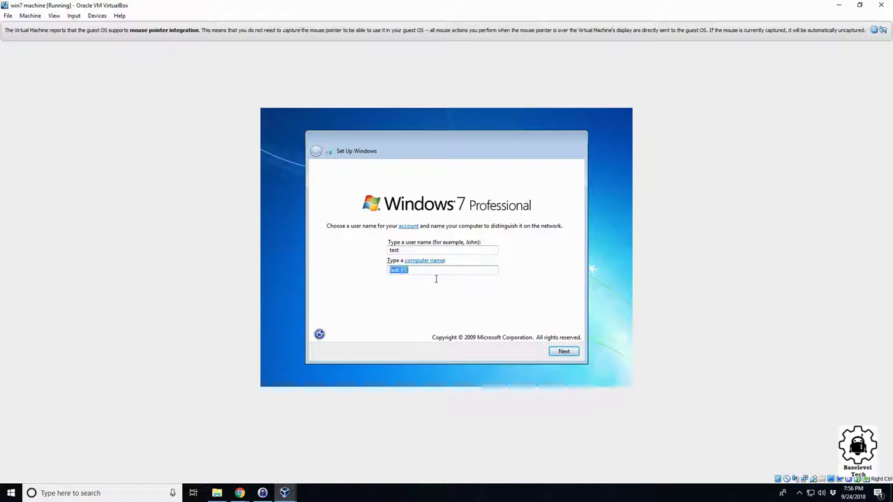
text(win7test)
click(563, 351)
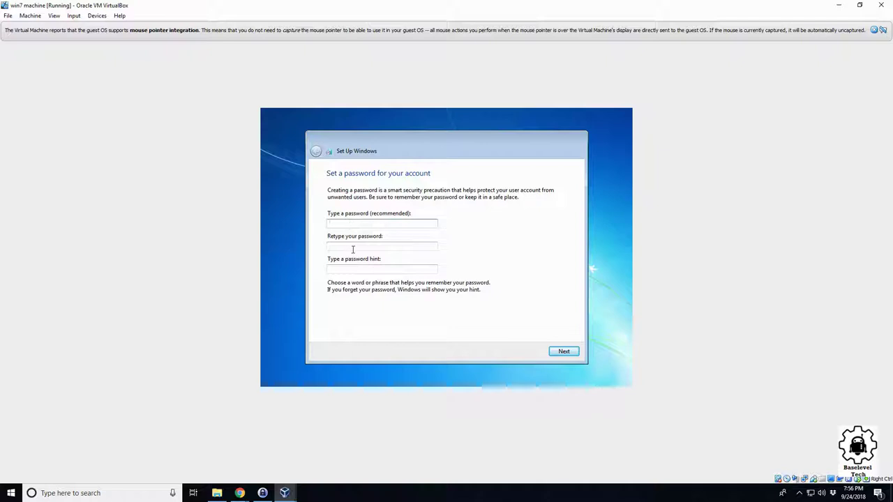
Step: Skip the password, use recommended settings, raise the clock minutes by one, and set UTC-06:00 Saskatchewan
click(573, 351)
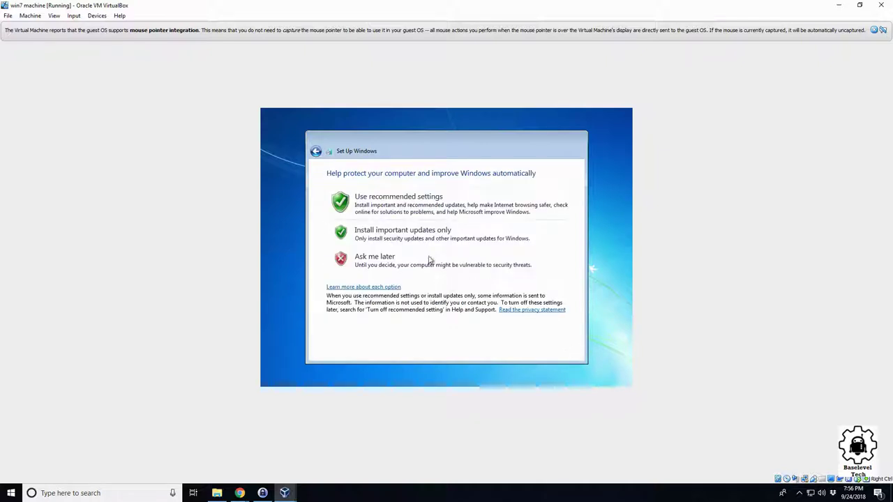
click(398, 207)
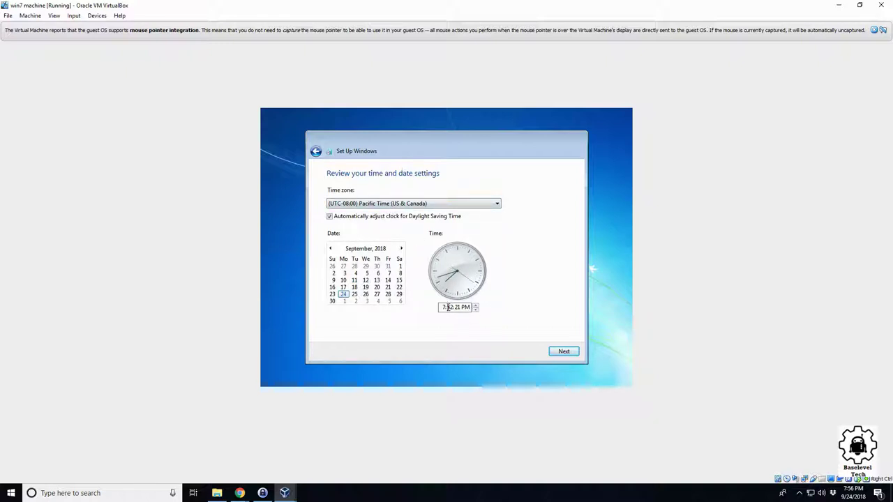
click(449, 307)
click(476, 306)
click(417, 203)
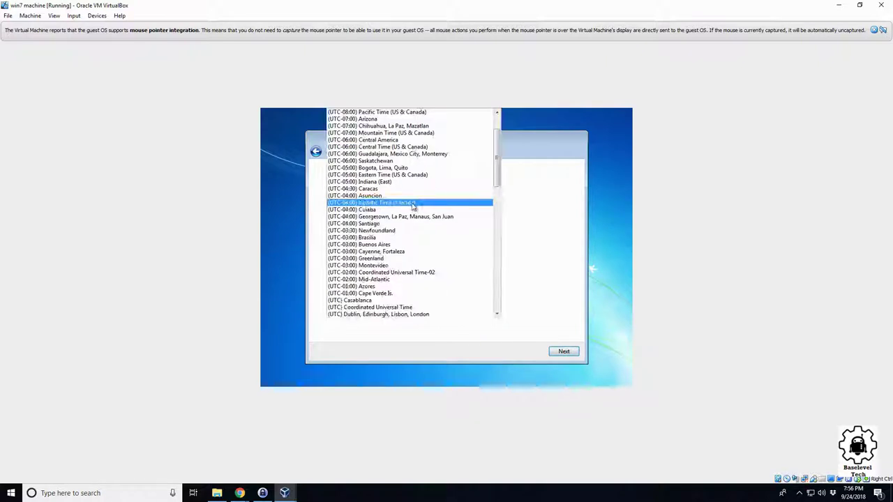
click(441, 164)
click(564, 352)
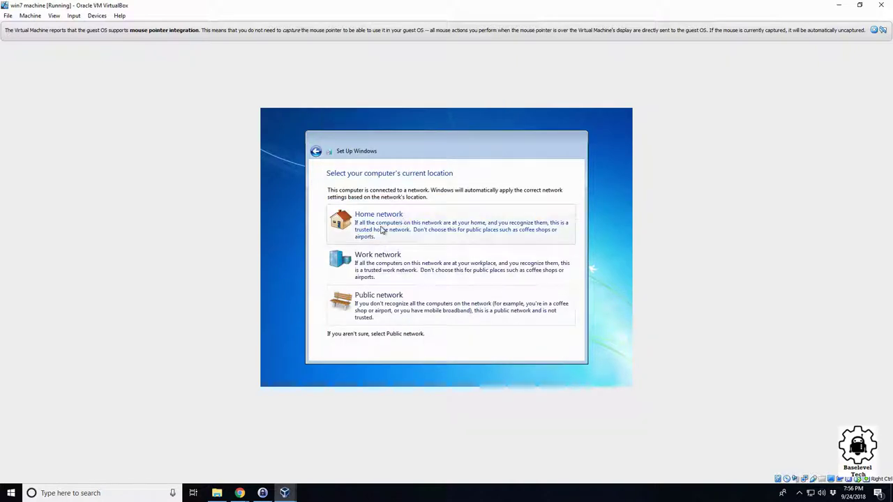
Step: Choose Home network as the guest's network location and let setup reach the desktop
click(382, 230)
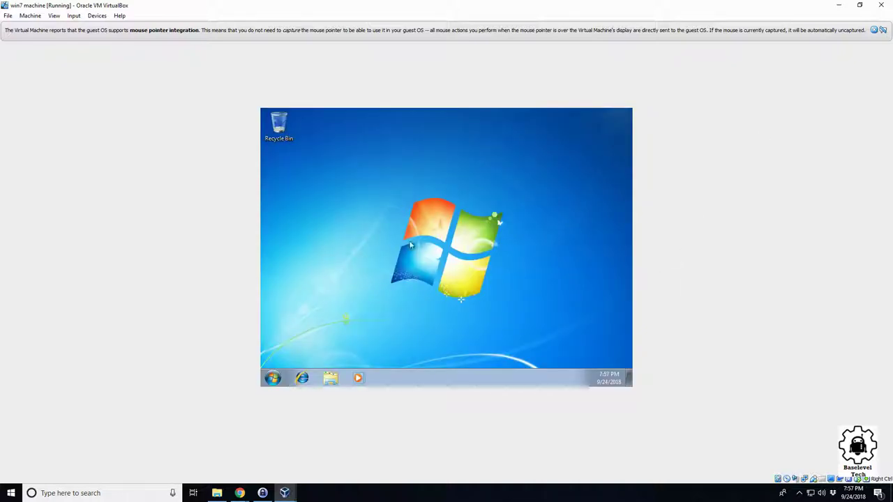
Step: Browse Computer and Local Disk (C:), 21.1 GB free of 31.8 GB, then reopen the Start menu
click(272, 378)
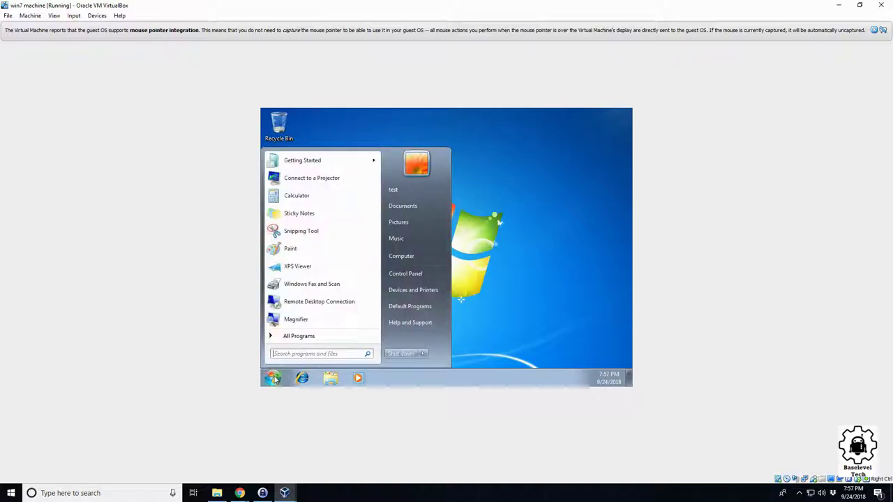
click(401, 257)
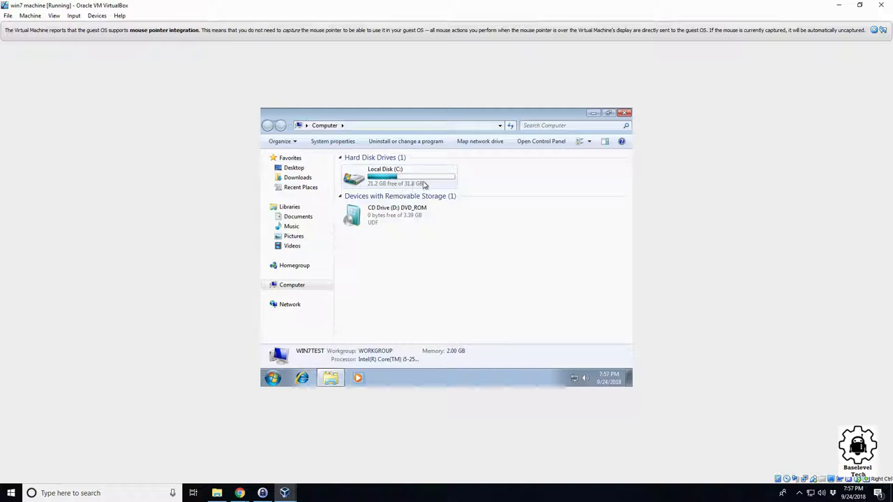
double_click(424, 184)
key(BackSpace)
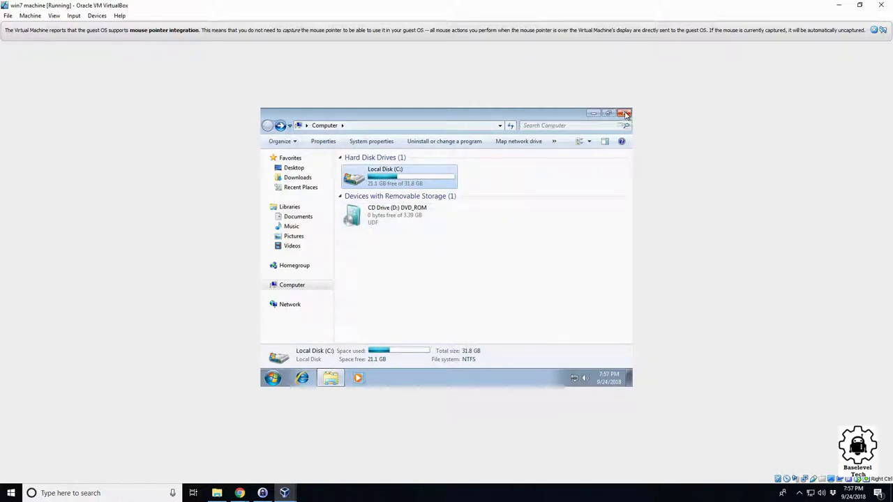
click(272, 377)
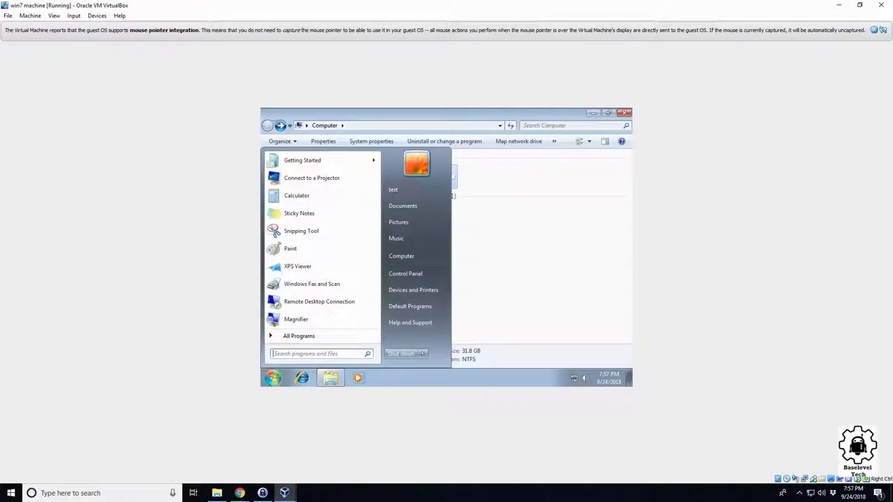
Step: Open Control Panel and switch View by to Large icons to list all items
click(434, 278)
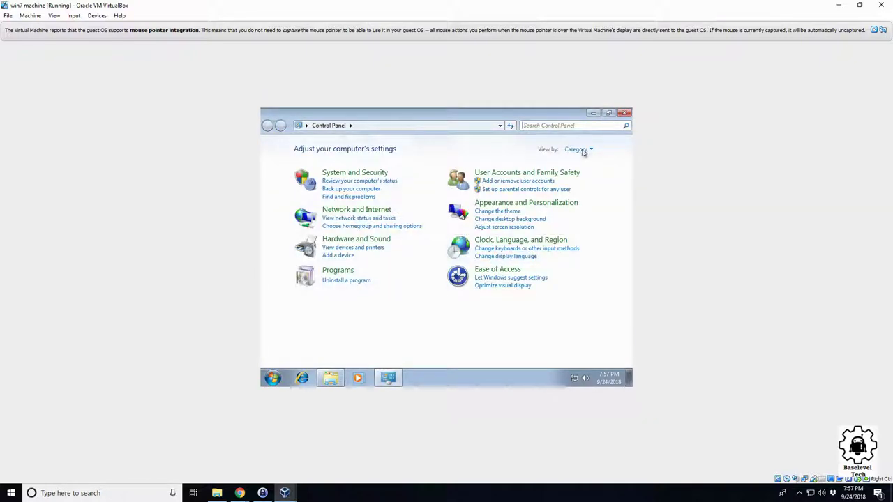
click(579, 149)
click(588, 176)
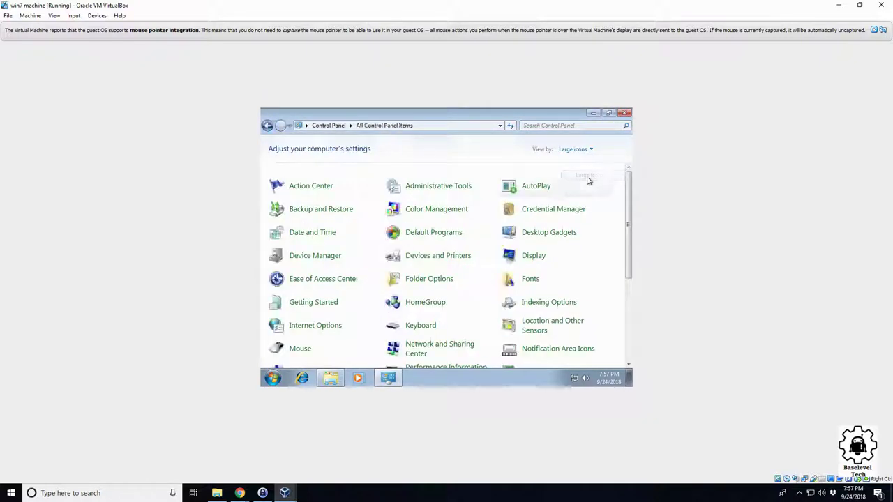
scroll(553, 225, down, 5)
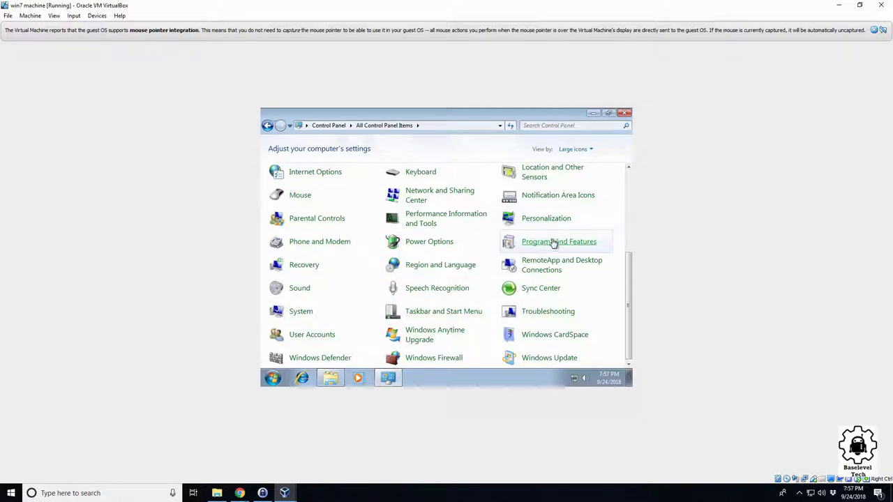
scroll(551, 234, up, 5)
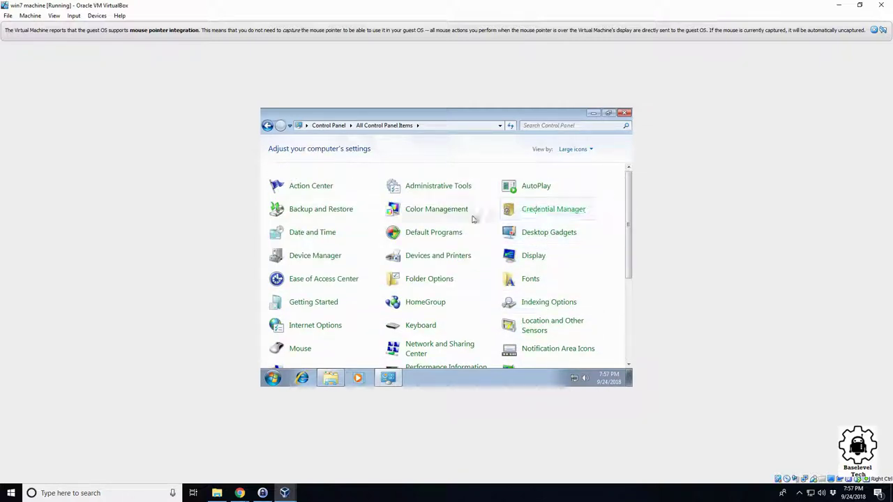